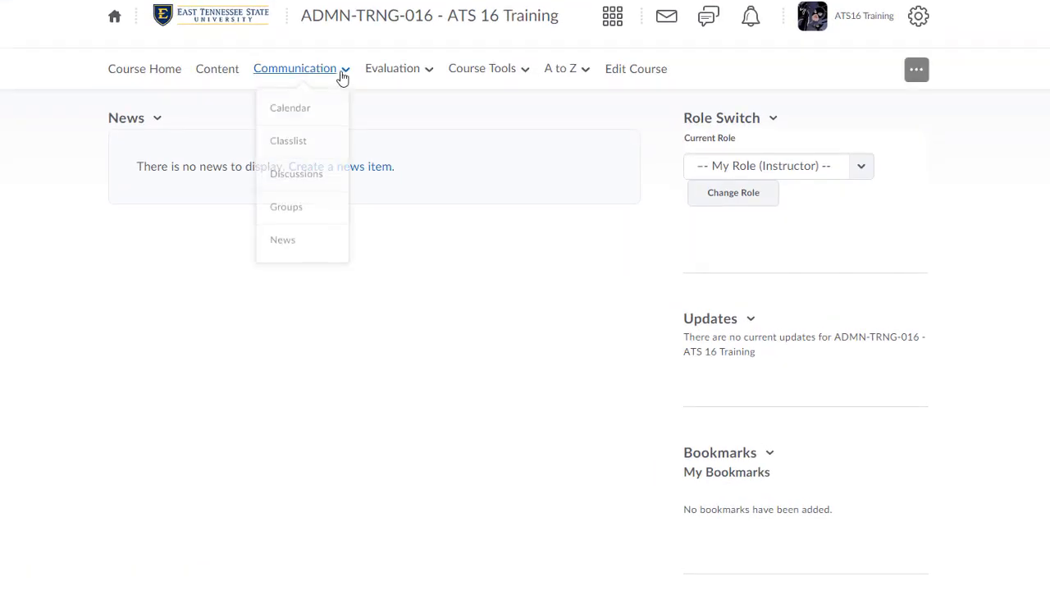
- Start a new group category for the course and name it "Discussion Groups"
{"action": "left_click", "coordinate": [306, 211]}
{"action": "left_click", "coordinate": [163, 170]}
{"action": "left_click", "coordinate": [232, 218]}
{"action": "scroll", "coordinate": [233, 189], "scroll_direction": "down", "scroll_amount": 1}
{"action": "type", "text": "Discussion Groups"}
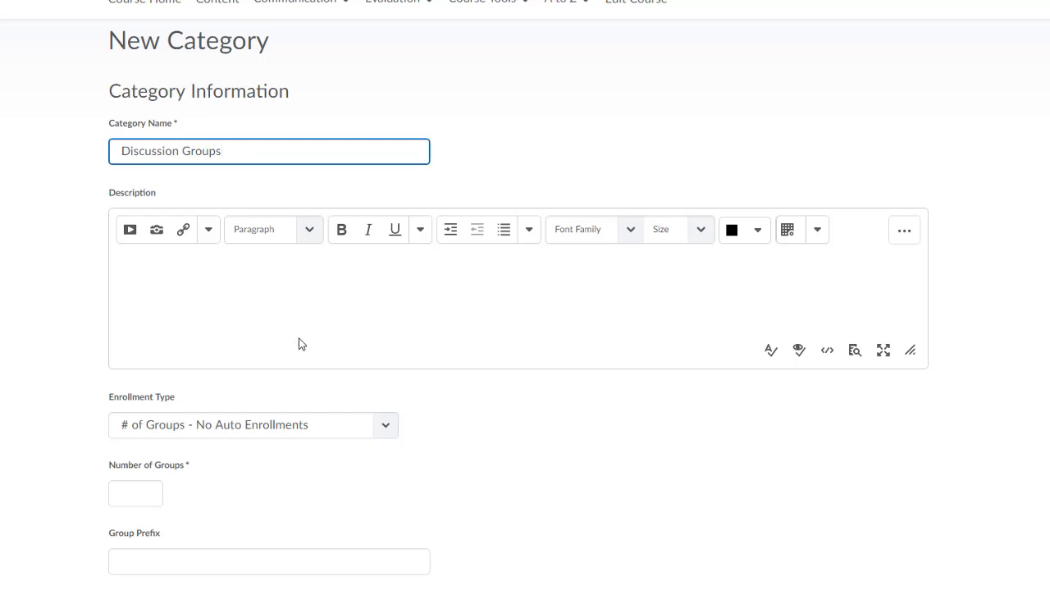
- Set the category's enrollment type to "# of Groups" and the number of groups to 3
{"action": "scroll", "coordinate": [628, 452], "scroll_direction": "down", "scroll_amount": 3}
{"action": "left_click", "coordinate": [319, 293]}
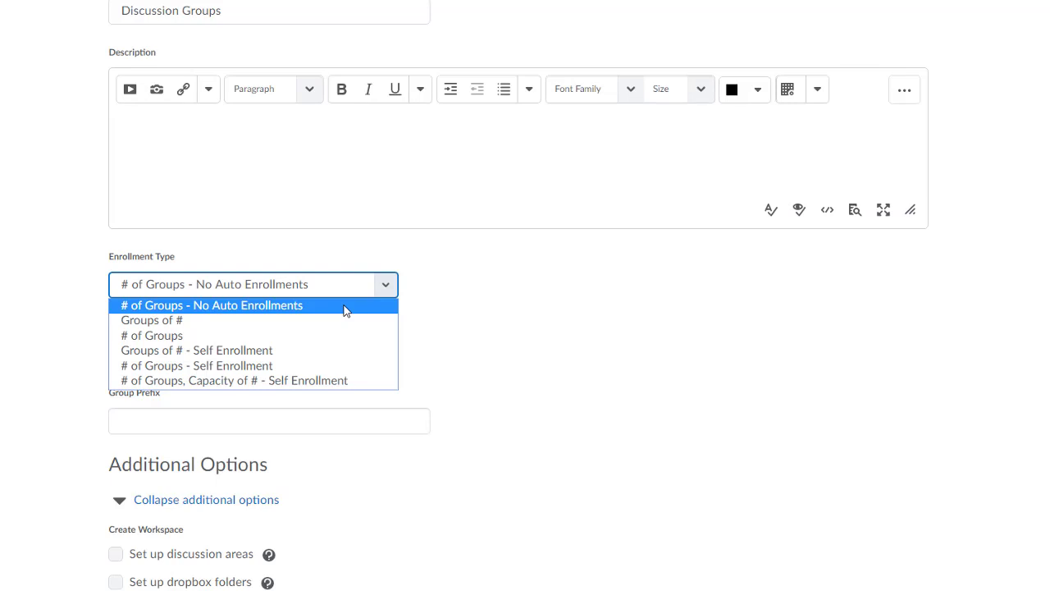
{"action": "left_click", "coordinate": [164, 336]}
{"action": "left_click", "coordinate": [146, 354]}
{"action": "type", "text": "3"}
- Enable auto-enrollment of new users and discussion area setup for the category, then save it
{"action": "scroll", "coordinate": [424, 440], "scroll_direction": "down", "scroll_amount": 3}
{"action": "left_click", "coordinate": [116, 363]}
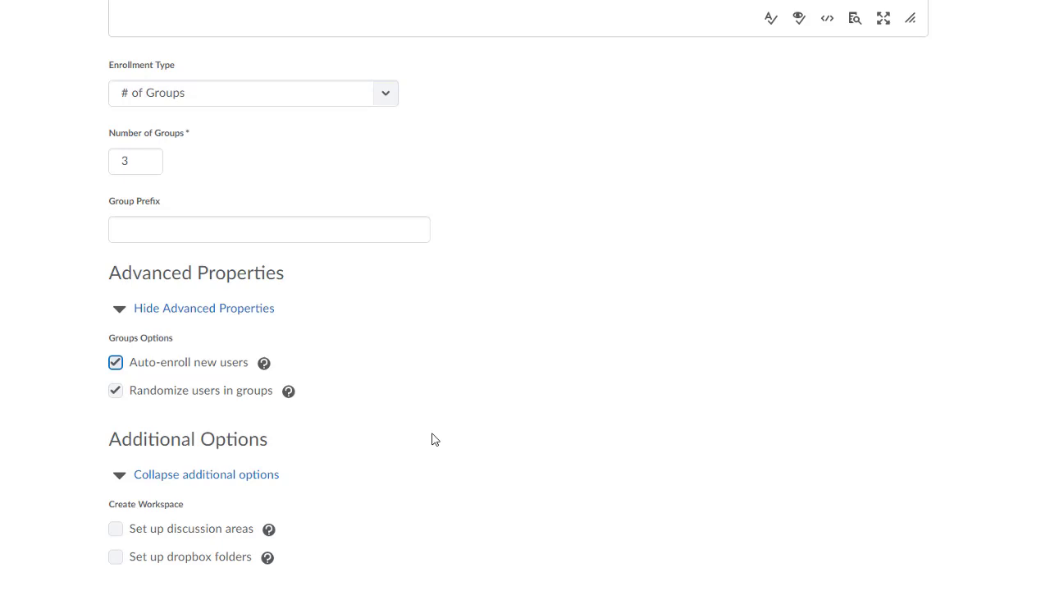
{"action": "left_click", "coordinate": [116, 529]}
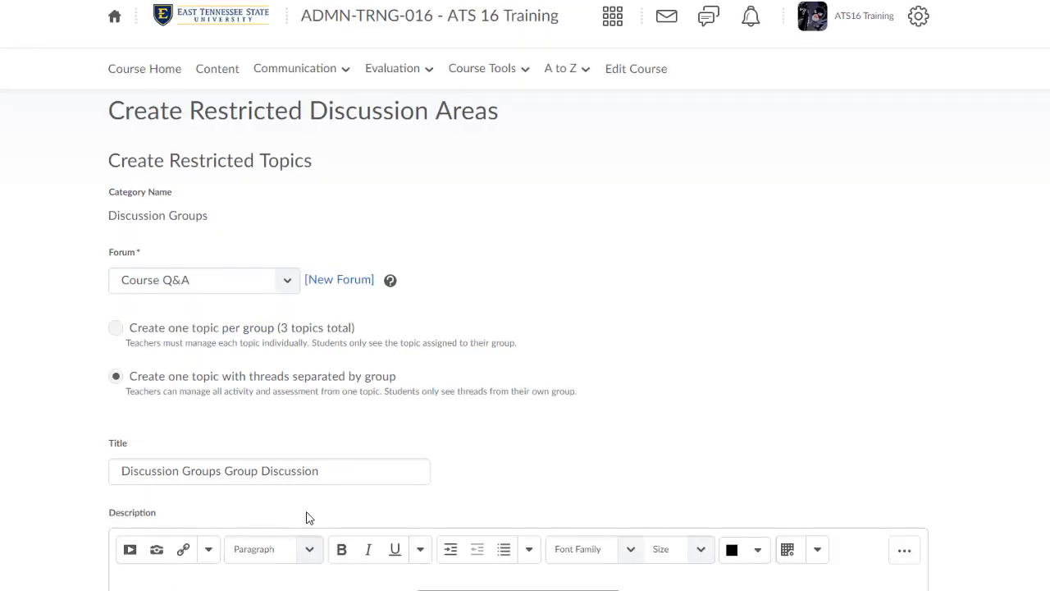
- Choose Group Project Discussion as the forum for the restricted topics
{"action": "scroll", "coordinate": [310, 513], "scroll_direction": "down", "scroll_amount": 1}
{"action": "scroll", "coordinate": [567, 322], "scroll_direction": "down", "scroll_amount": 1}
{"action": "left_click", "coordinate": [281, 167]}
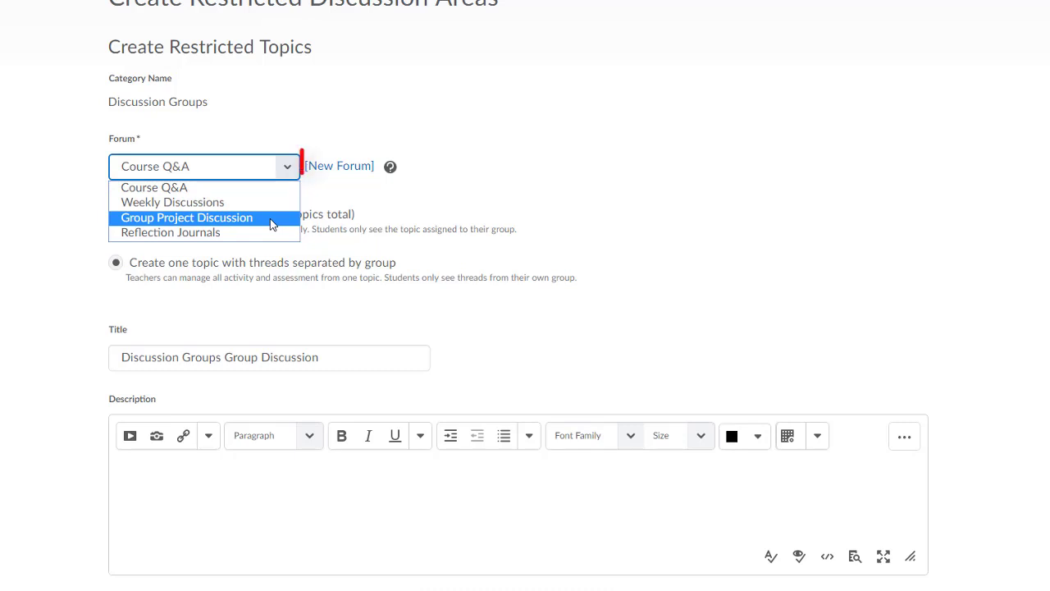
{"action": "left_click", "coordinate": [169, 219]}
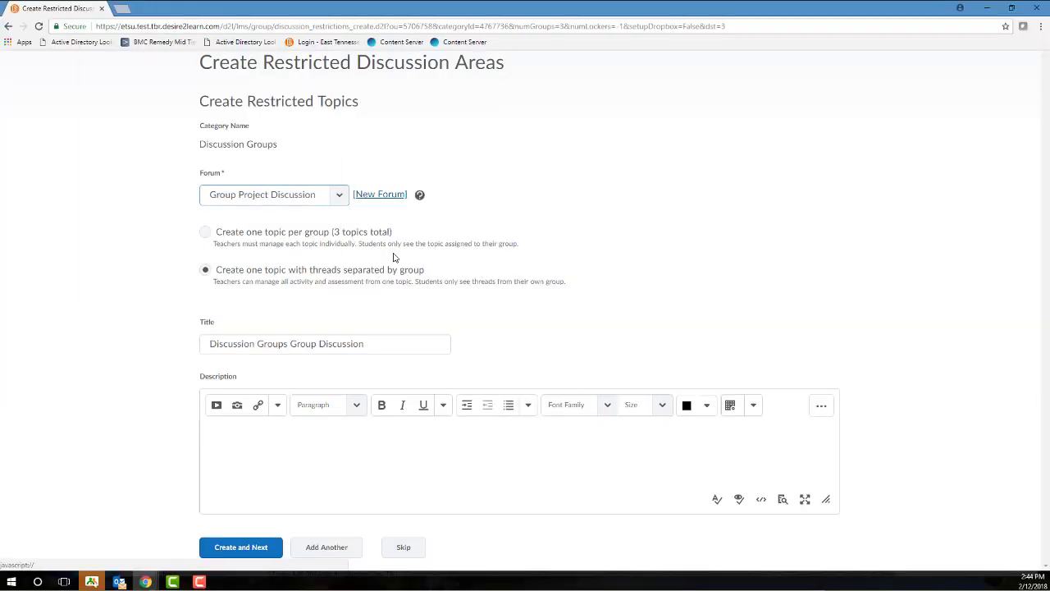
- Create a new forum titled "New Discussion Group" for the restricted topics
{"action": "left_click", "coordinate": [400, 194]}
{"action": "left_click", "coordinate": [415, 176]}
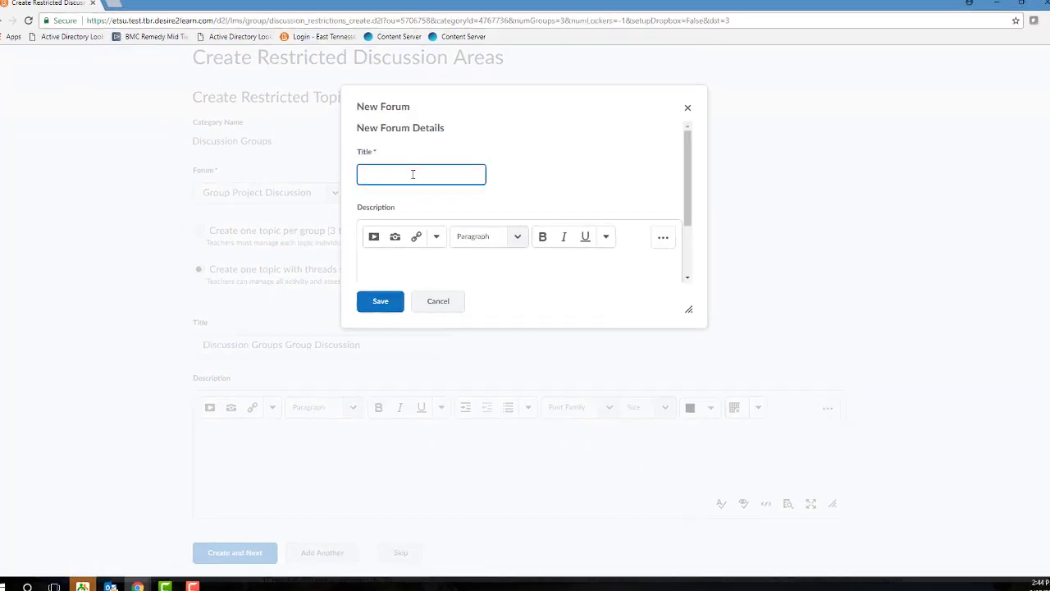
{"action": "type", "text": "New Discussion Group"}
{"action": "left_click", "coordinate": [349, 303]}
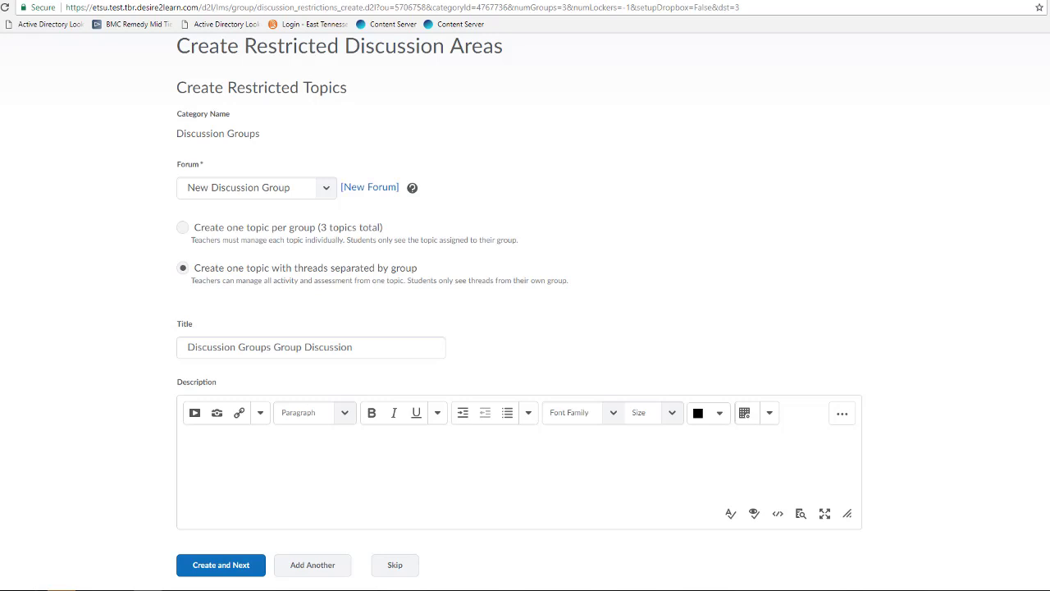
- Create the restricted discussion topics for the Discussion Groups category and finish the setup, returning to the group list
{"action": "left_click", "coordinate": [242, 570]}
{"action": "left_click", "coordinate": [202, 278]}
{"action": "scroll", "coordinate": [480, 364], "scroll_direction": "down", "scroll_amount": 3}
{"action": "scroll", "coordinate": [481, 364], "scroll_direction": "up", "scroll_amount": 3}
{"action": "scroll", "coordinate": [480, 365], "scroll_direction": "down", "scroll_amount": 3}
{"action": "scroll", "coordinate": [481, 364], "scroll_direction": "down", "scroll_amount": 4}
{"action": "left_click", "coordinate": [272, 568]}
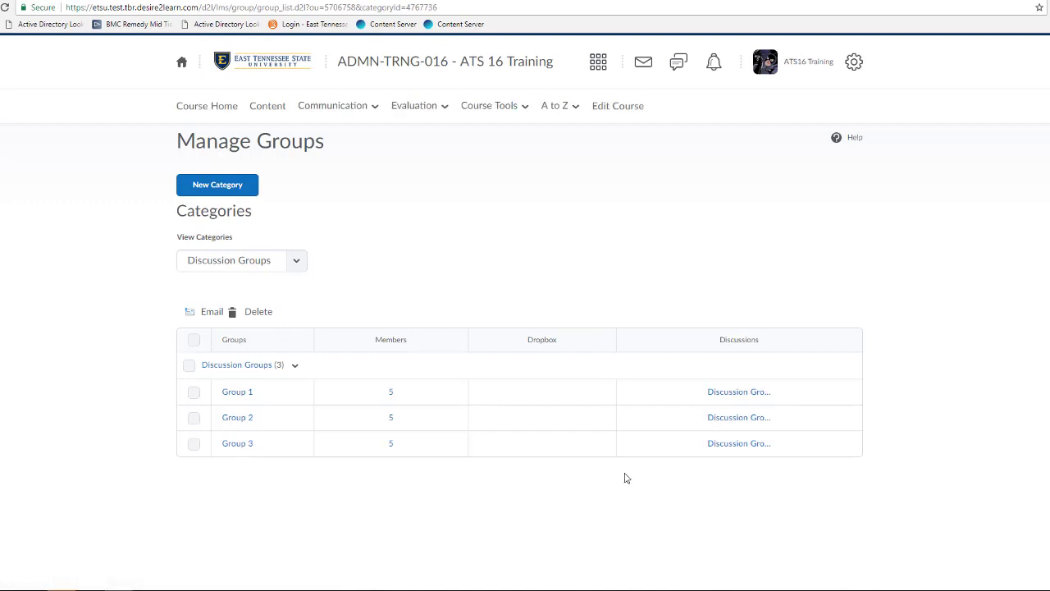
- Open the course's discussions list and go to the New Discussion Group forum
{"action": "left_click", "coordinate": [332, 105]}
{"action": "left_click", "coordinate": [441, 110]}
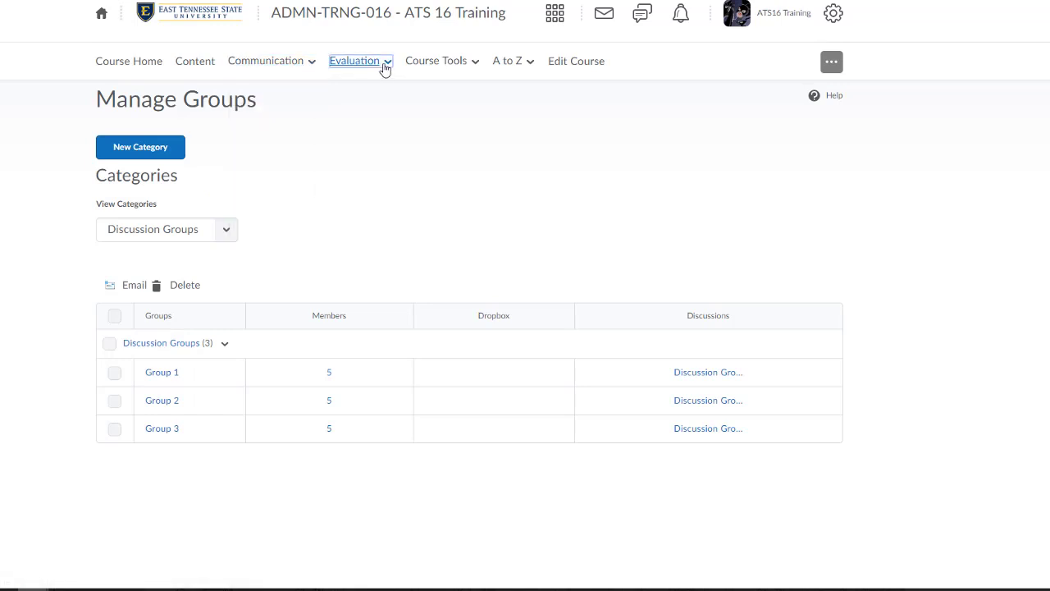
{"action": "left_click", "coordinate": [385, 65]}
{"action": "scroll", "coordinate": [207, 500], "scroll_direction": "down", "scroll_amount": 15}
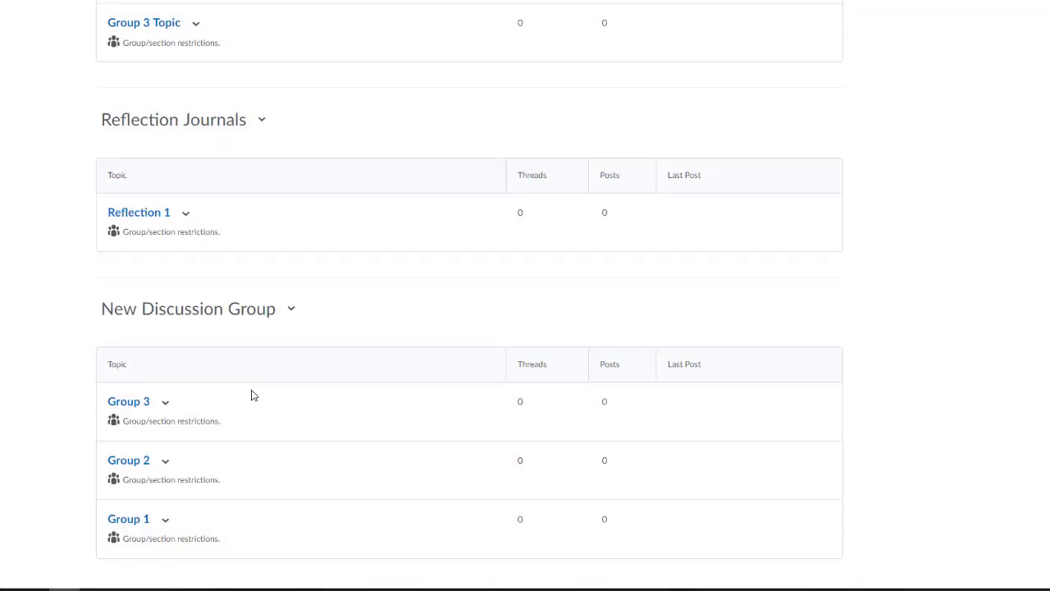
- Open the Group 3 topic in the New Discussion Group forum for editing
{"action": "left_click", "coordinate": [165, 405]}
{"action": "left_click", "coordinate": [211, 489]}
{"action": "scroll", "coordinate": [441, 329], "scroll_direction": "down", "scroll_amount": 3}
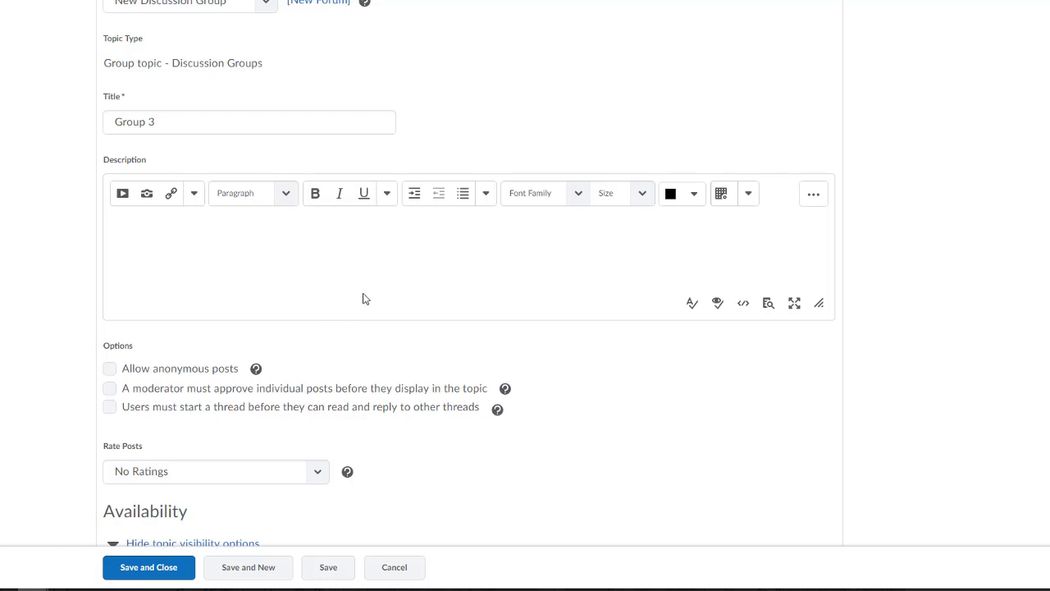